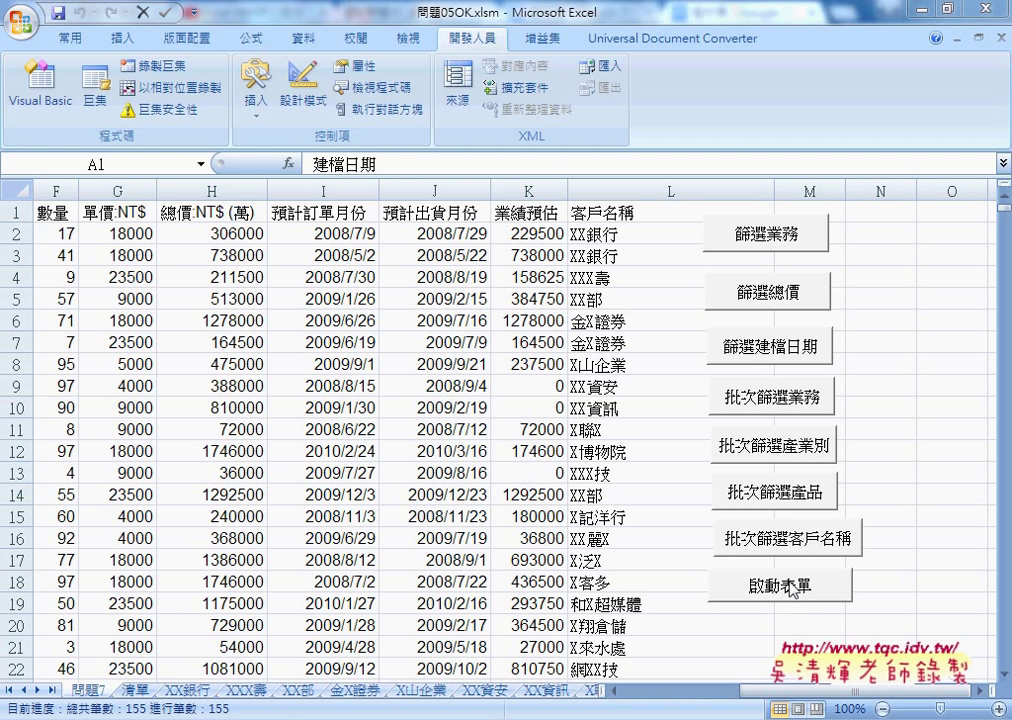
Launch the 快速分類範例 form and pick 業務 from its category dropdown.
left_click(792, 587)
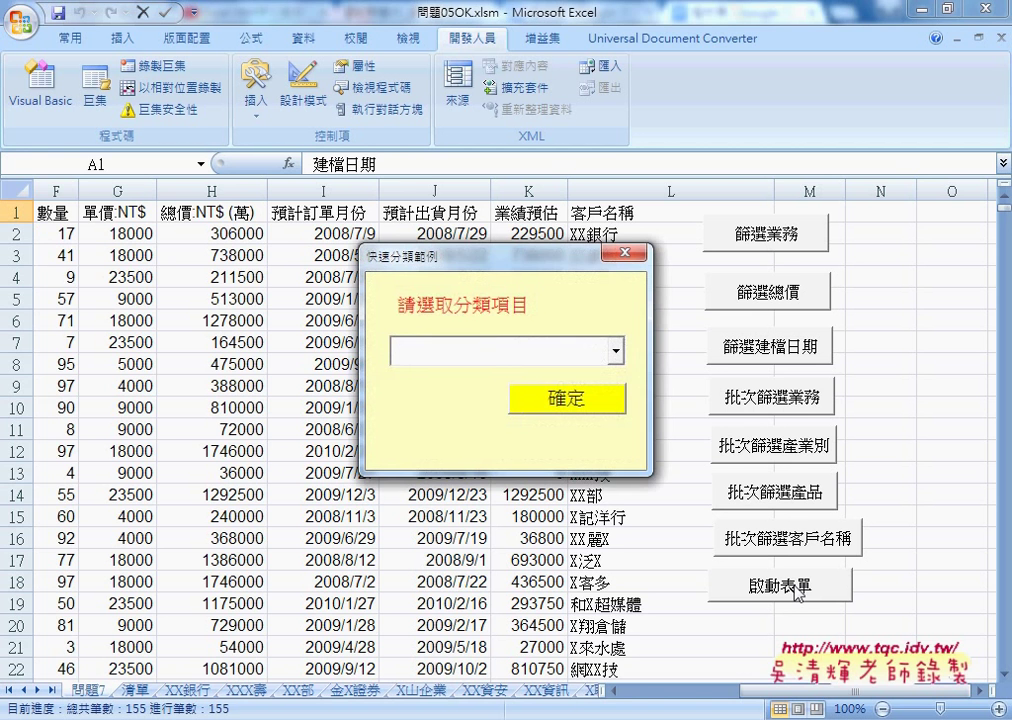
left_click(617, 351)
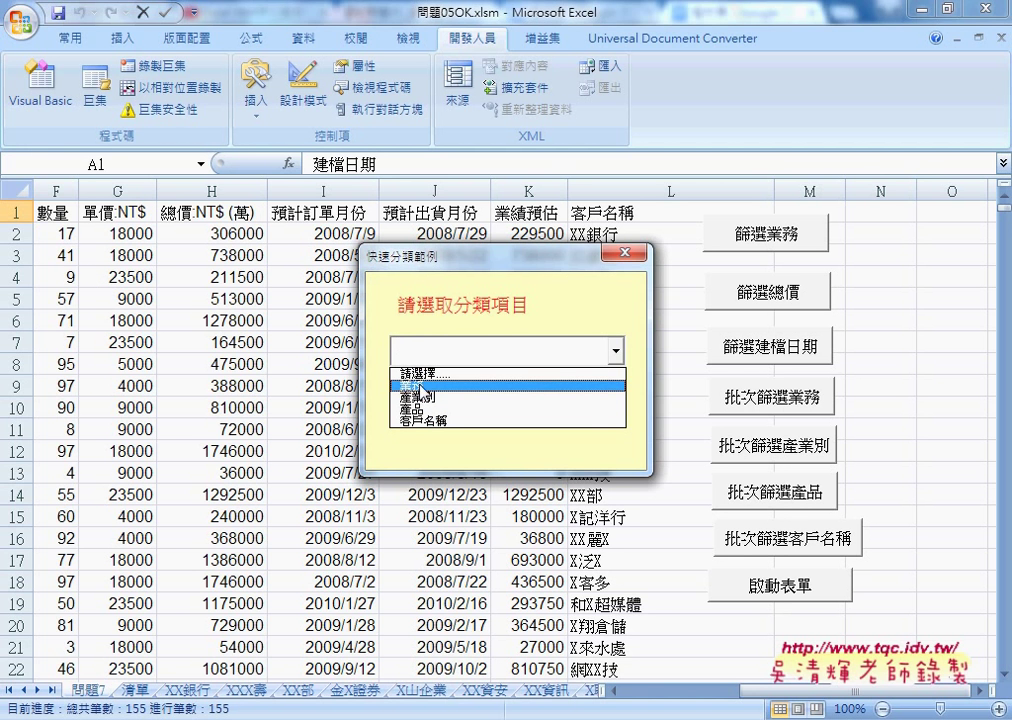
left_click(419, 385)
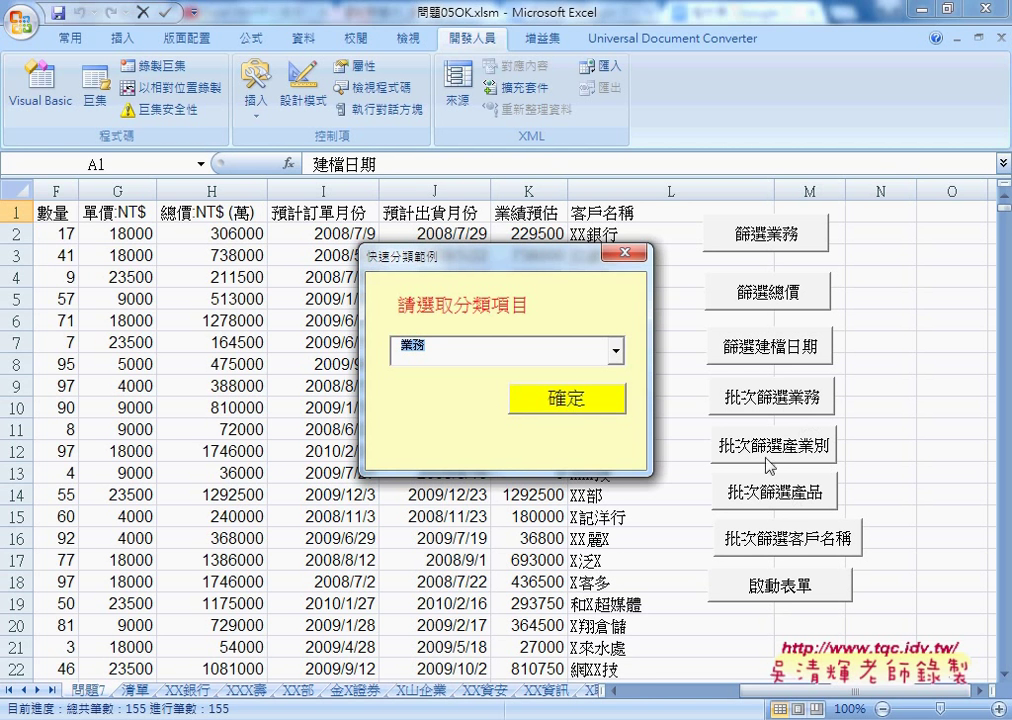
Split the list into per-category sheets by 業務, then by 產業別, then by 產品.
left_click(588, 408)
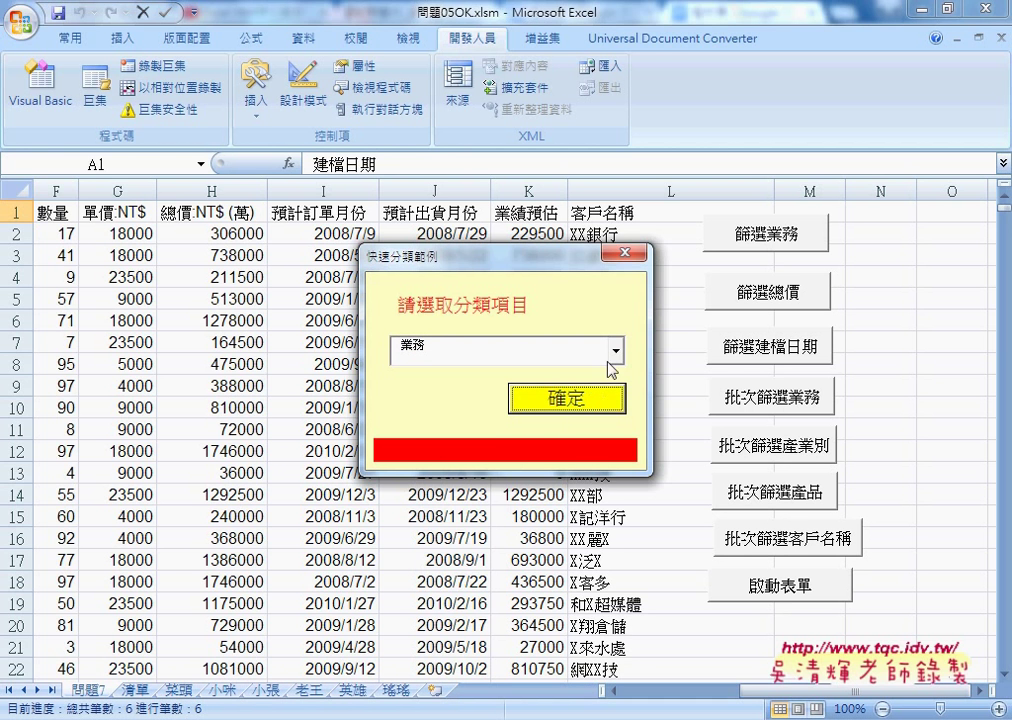
left_click(615, 351)
left_click(604, 392)
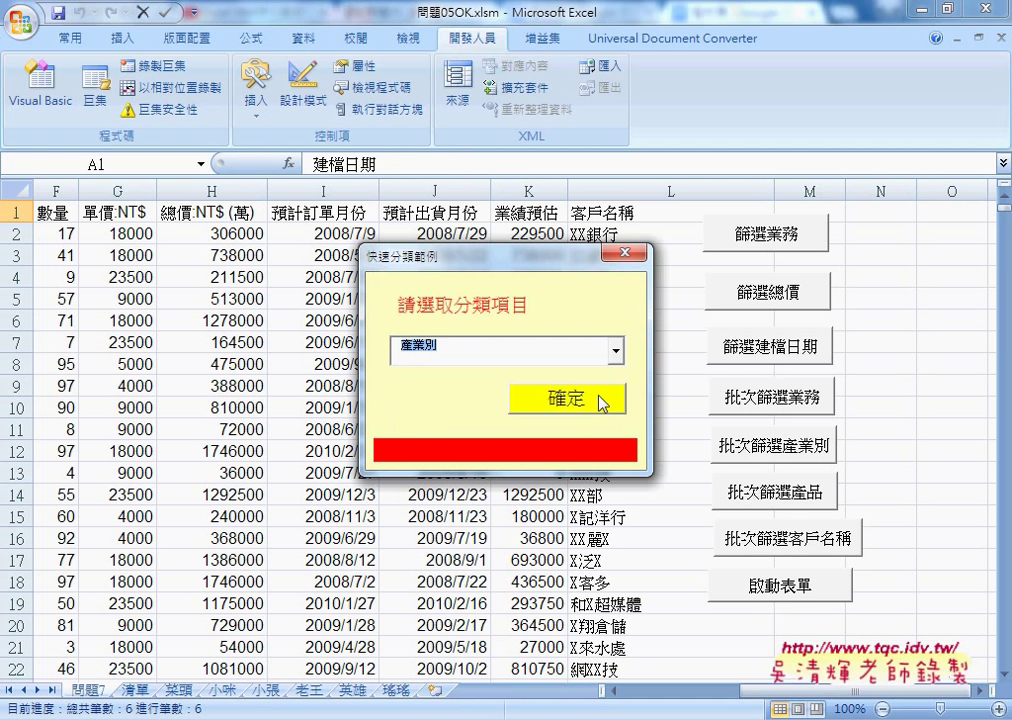
left_click(600, 400)
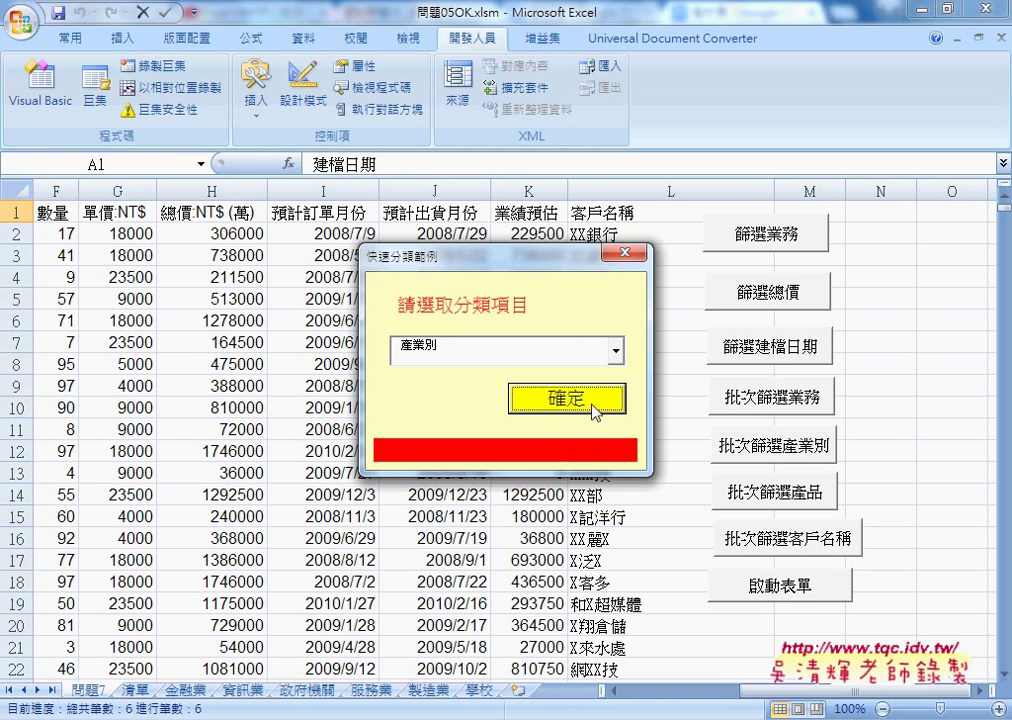
left_click(615, 351)
left_click(440, 409)
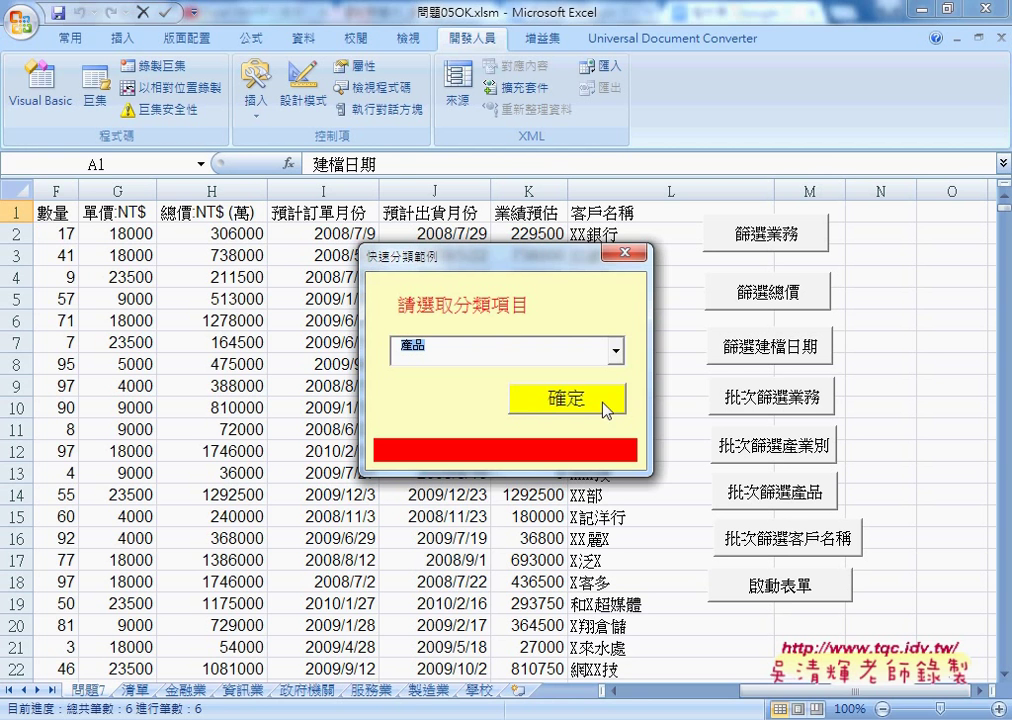
left_click(605, 405)
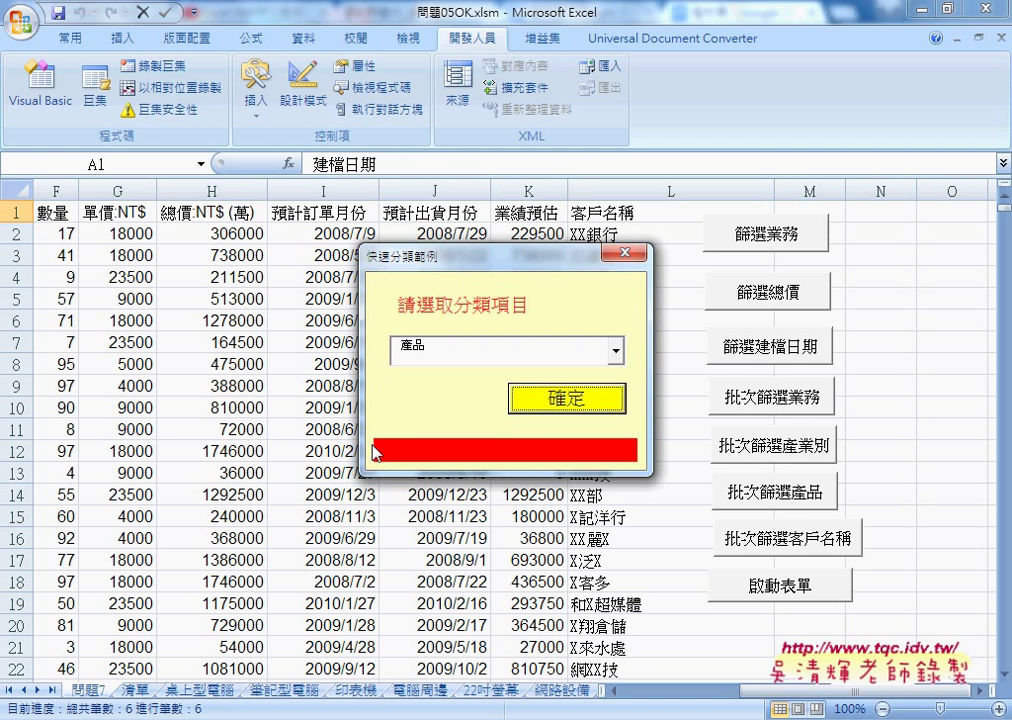
Split the list by 客戶名稱 into customer sheets such as XX銀行 and 金X證券.
left_click(616, 350)
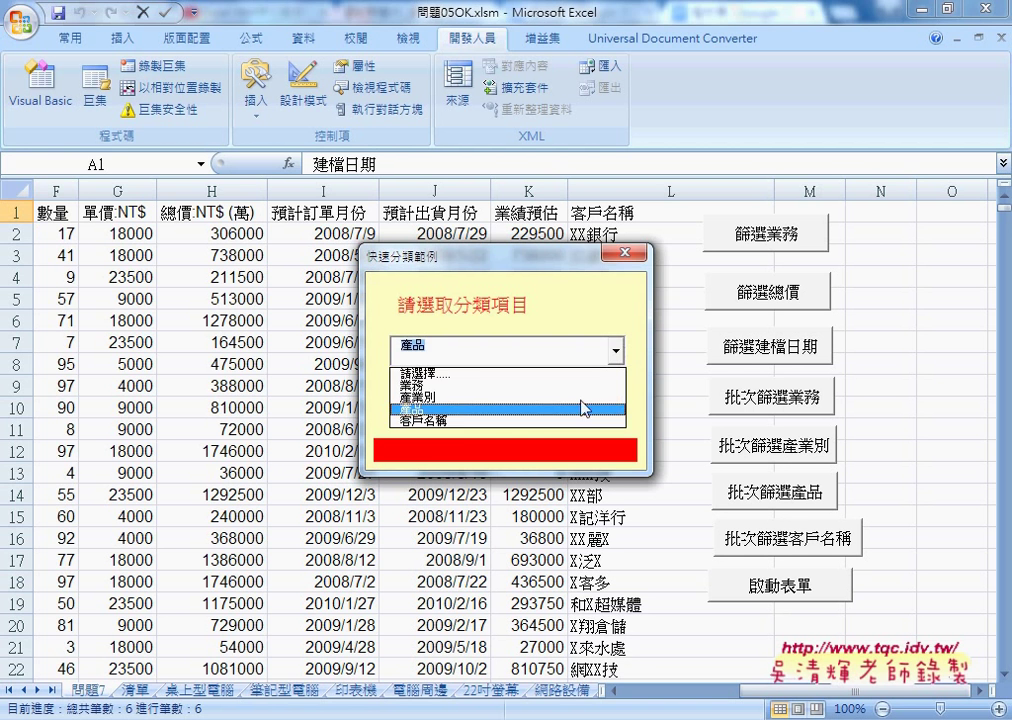
left_click(515, 421)
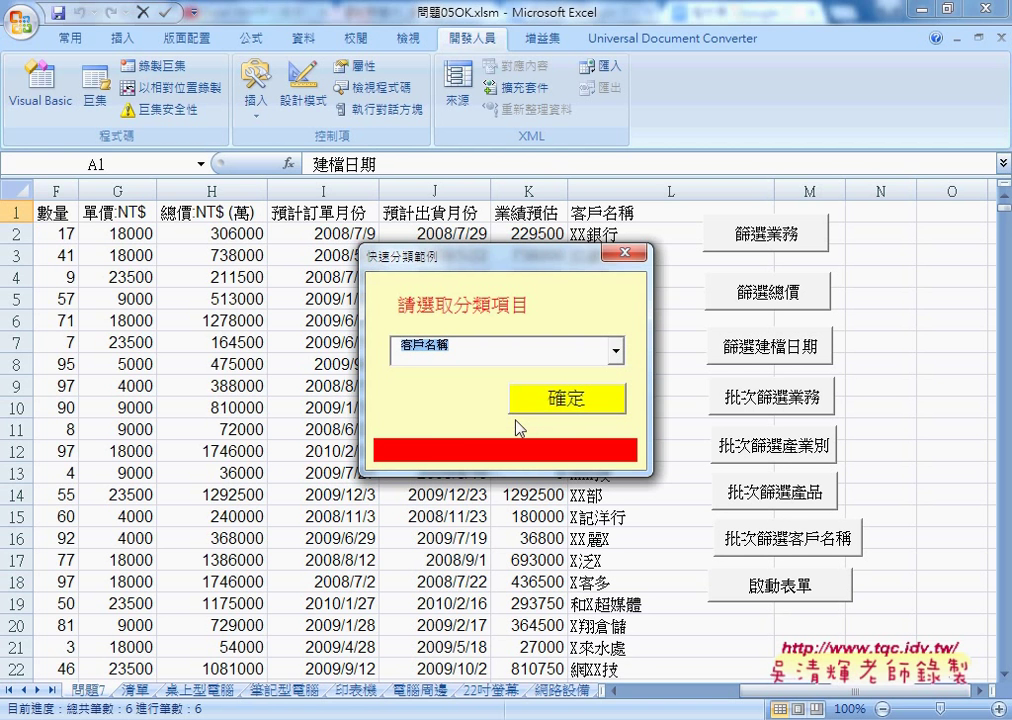
left_click(561, 398)
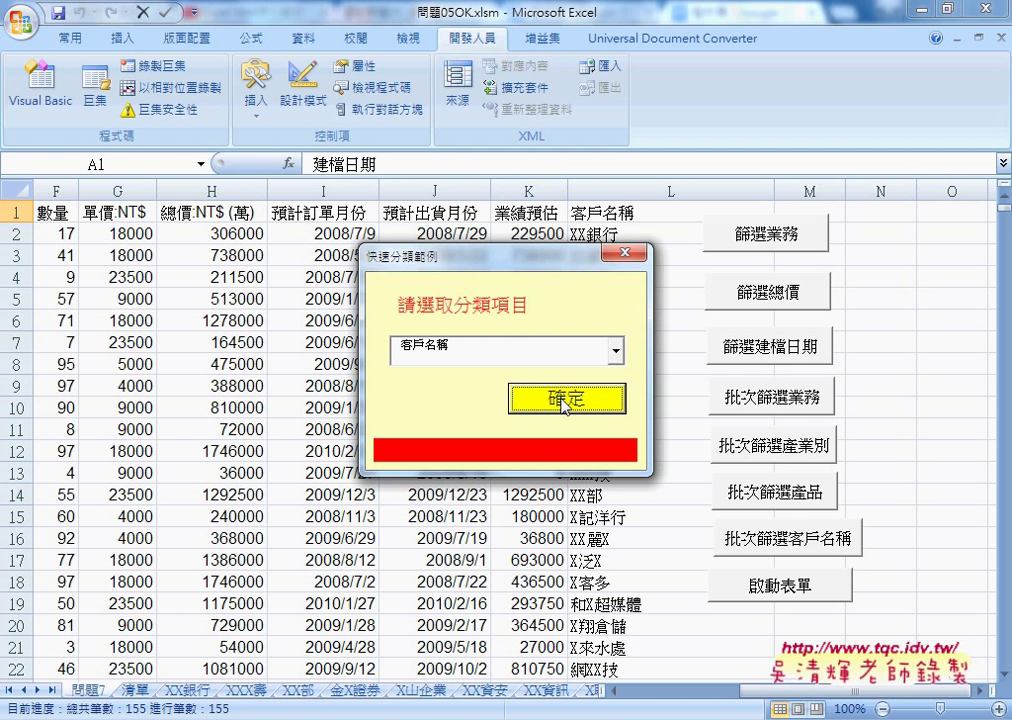
Re-run the 客戶名稱 split, then close the 快速分類範例 form.
left_click(562, 400)
left_click(626, 253)
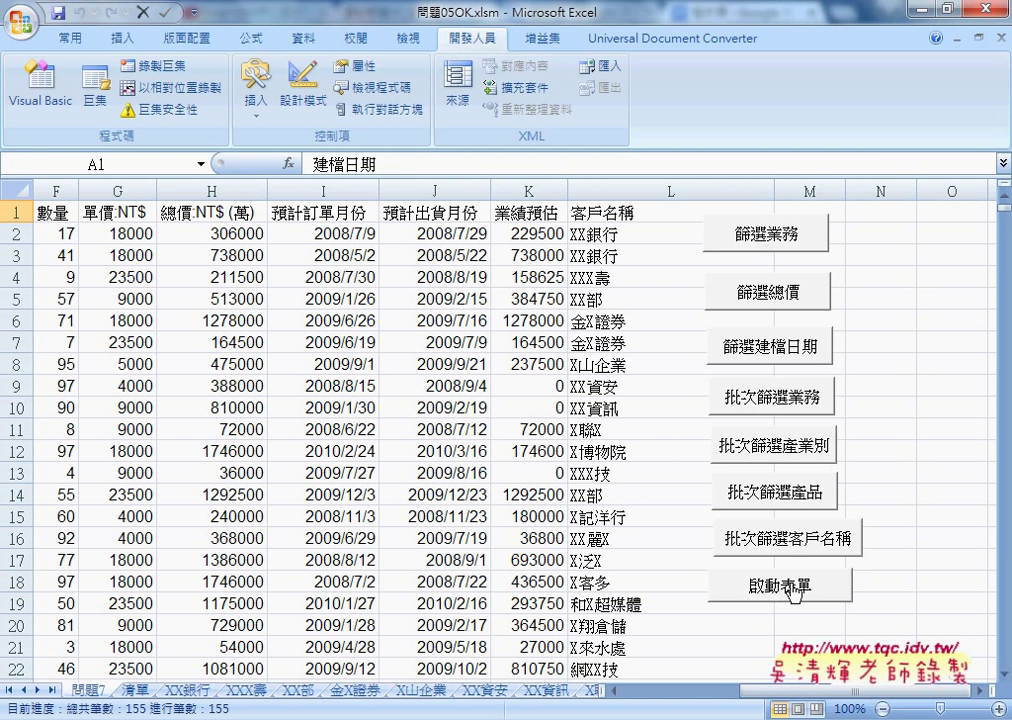
Open the Visual Basic editor and widen the Project Explorer panel.
left_click(40, 88)
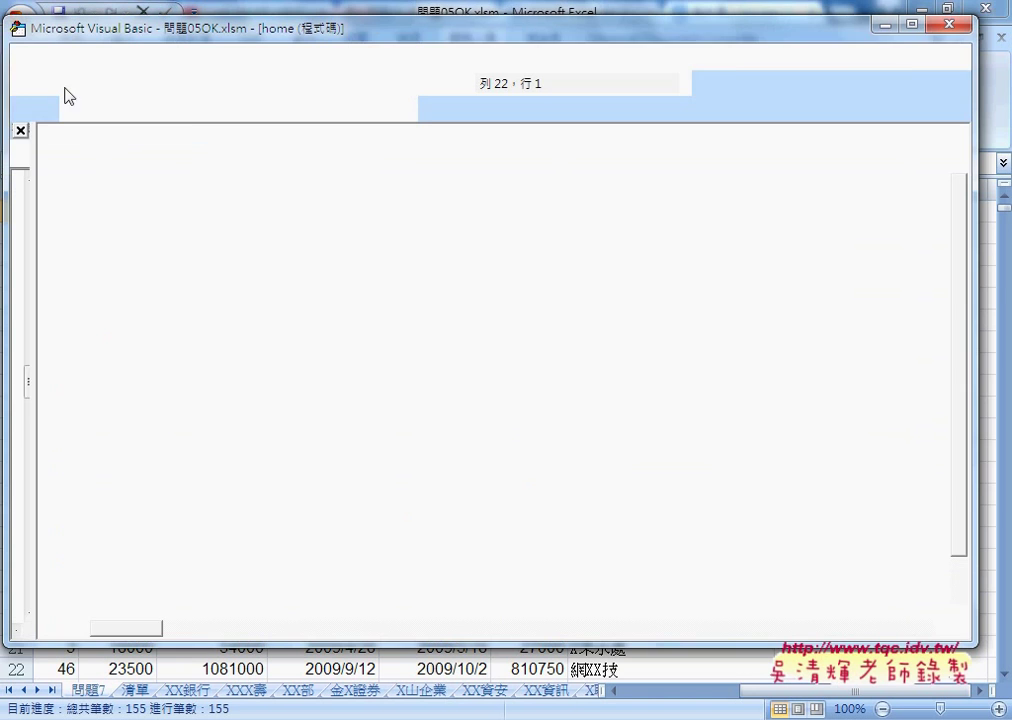
mouse_move(33, 190)
left_mouse_down()
mouse_move(160, 238)
mouse_move(268, 253)
left_mouse_up()
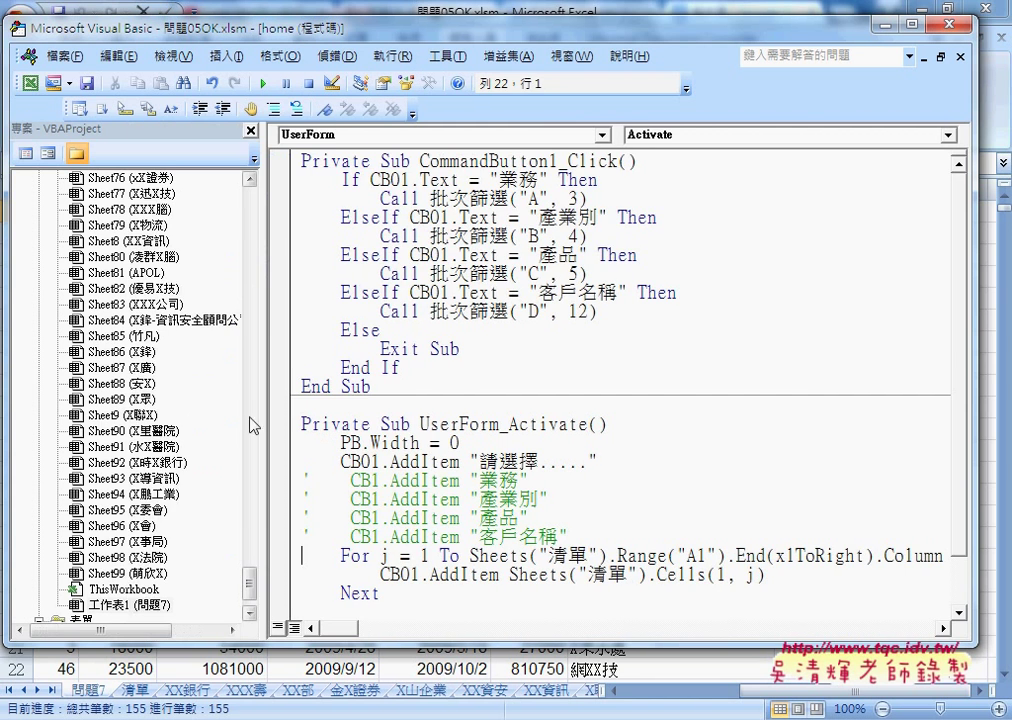
left_click_drag(250, 565, 250, 580)
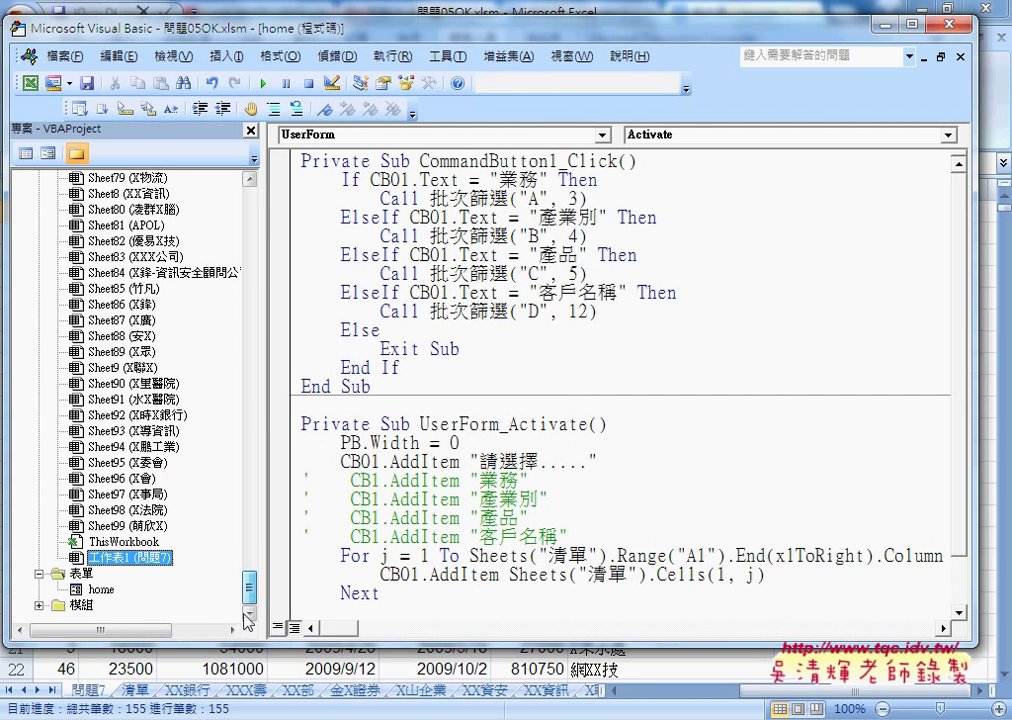
Open the home UserForm design, dock the Toolbox beside it, and select the 請選取分類項目 label.
left_click(101, 590)
double_click(101, 590)
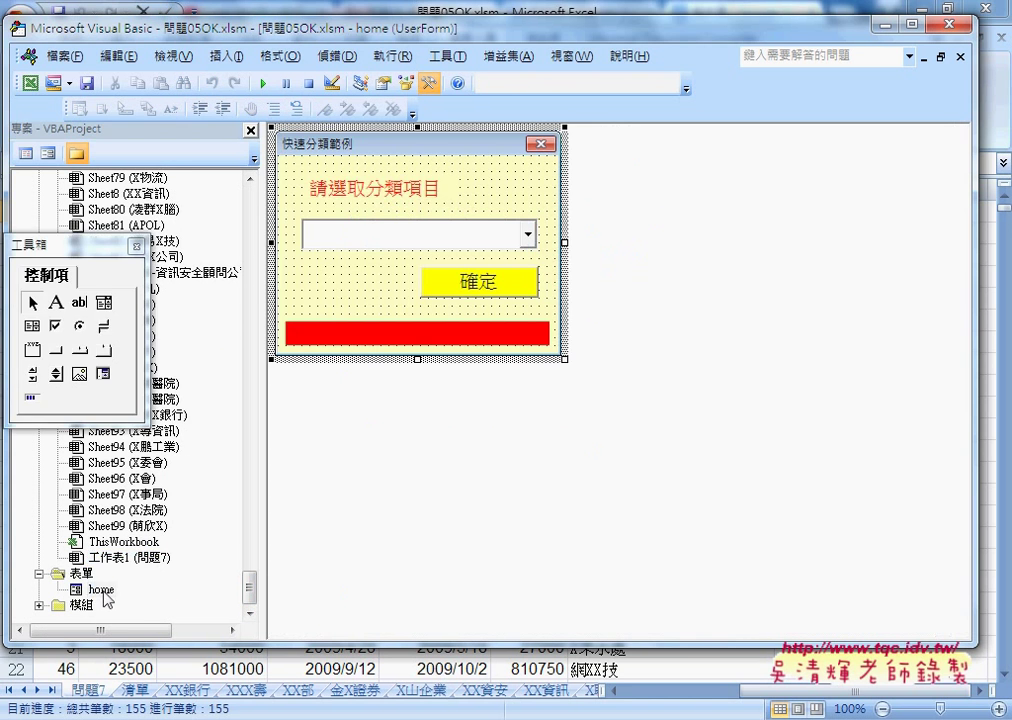
left_click_drag(93, 246, 680, 150)
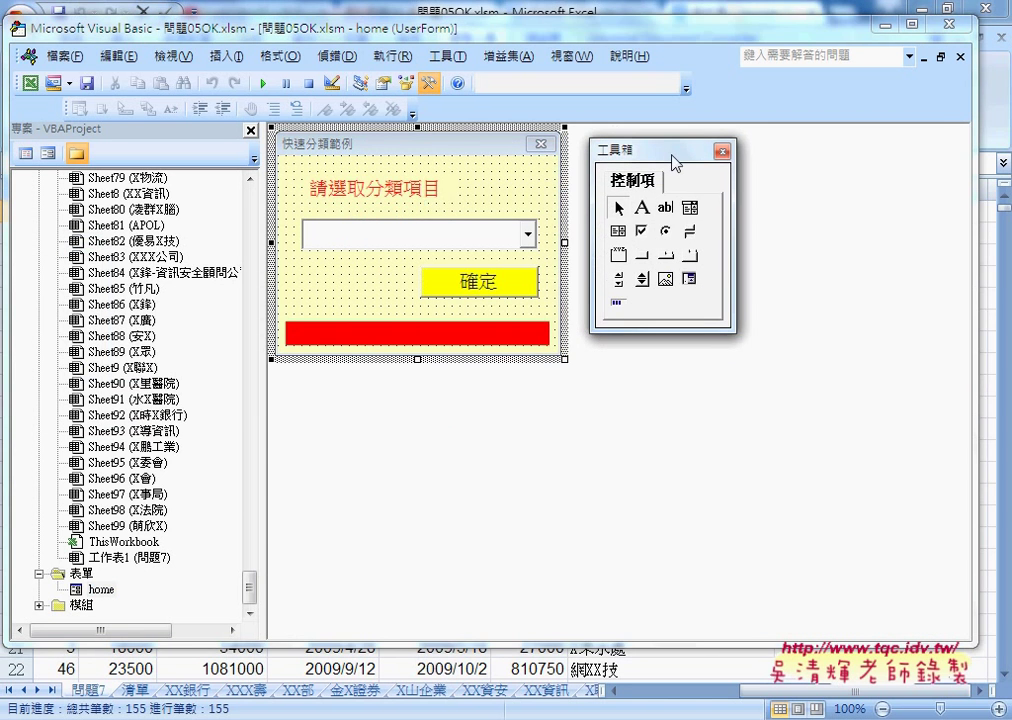
left_click(388, 197)
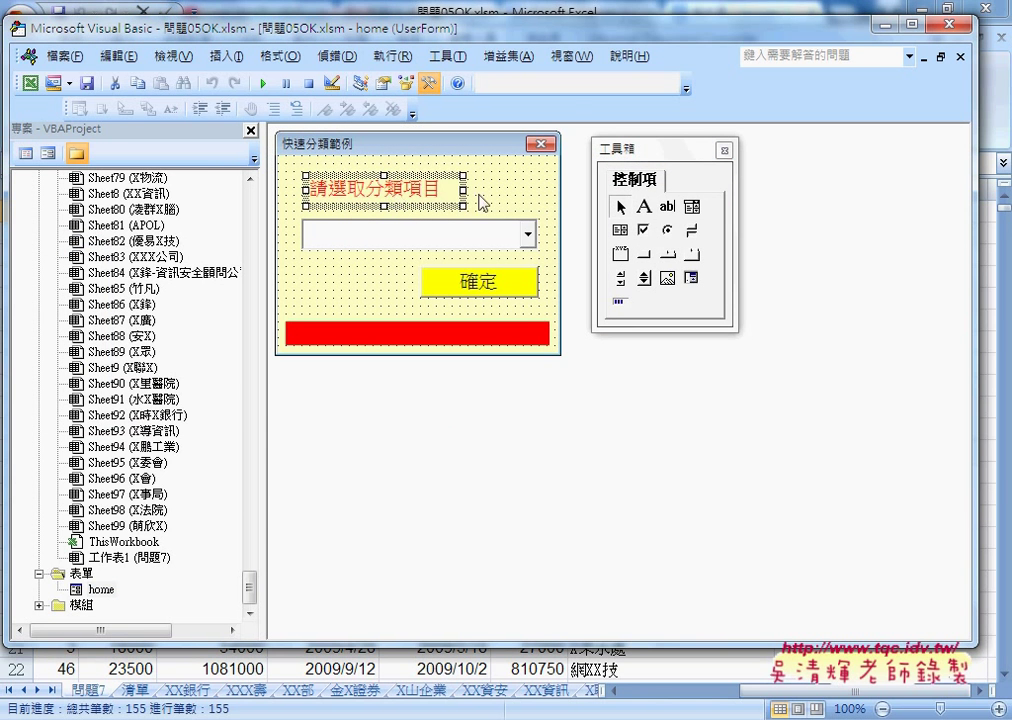